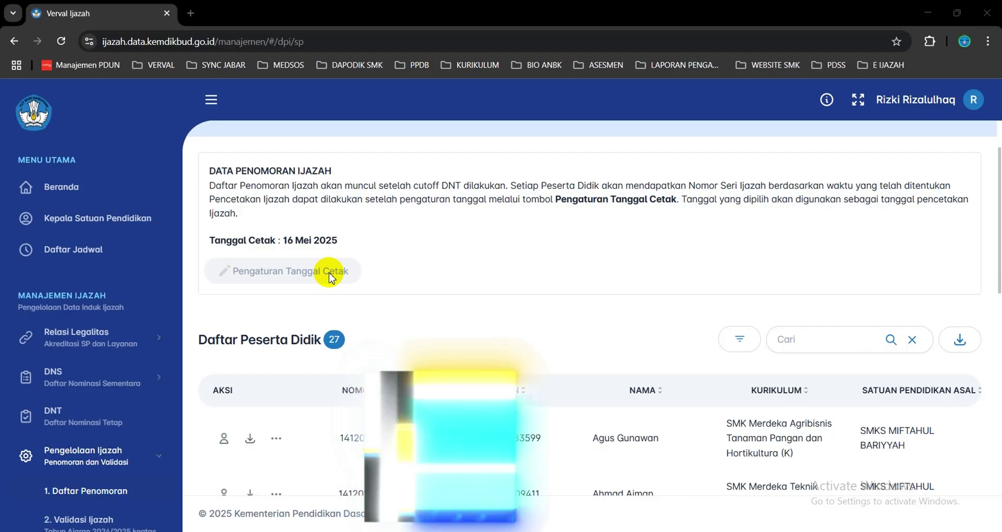
# - Review the print date section of the diploma numbering page and check the current date in the system calendar
pyautogui.scroll(1, 329, 277)
pyautogui.scroll(1, 329, 277)
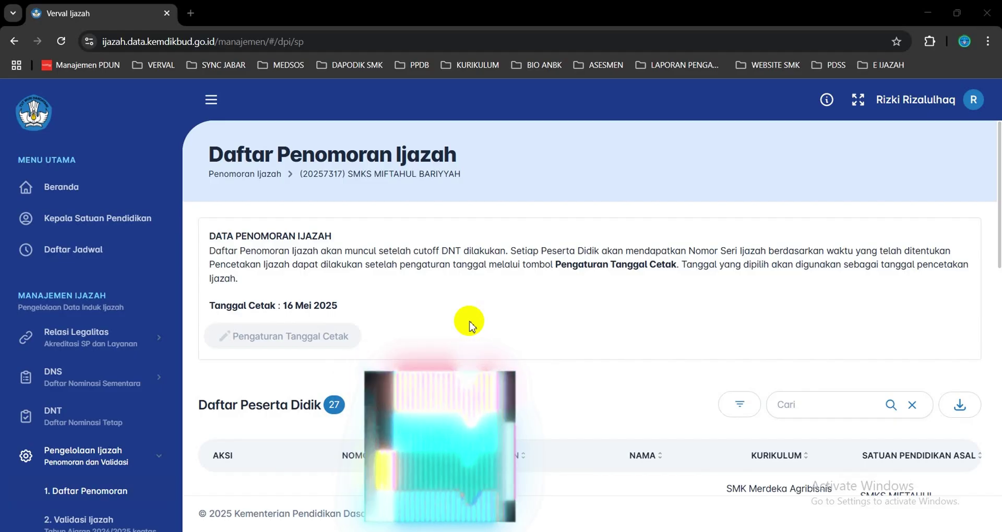
pyautogui.scroll(-1, 472, 328)
pyautogui.scroll(1, 472, 327)
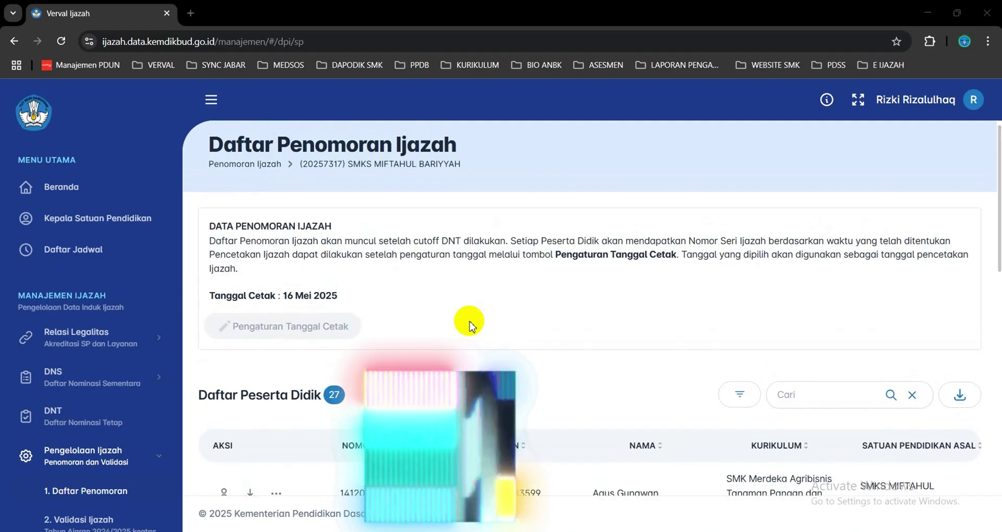
pyautogui.scroll(-1, 471, 327)
pyautogui.scroll(1, 472, 328)
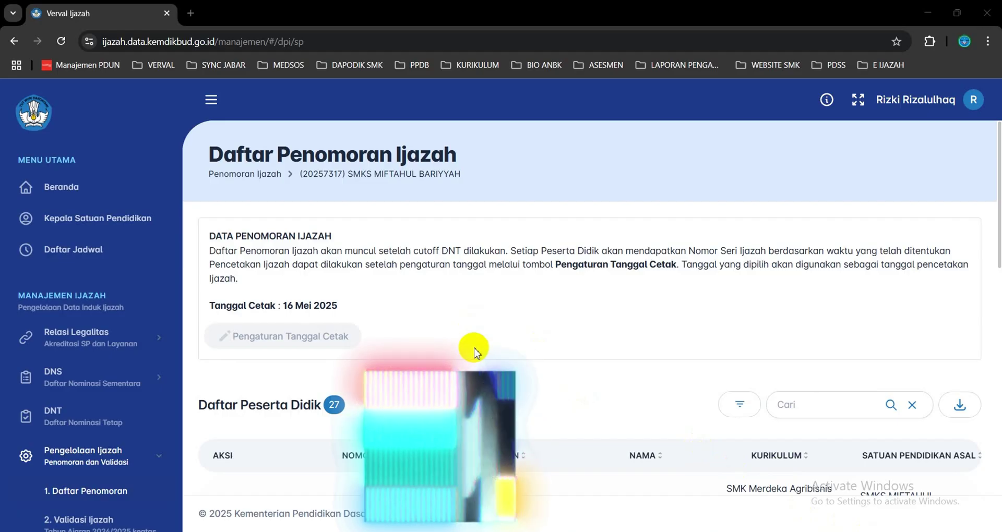
pyautogui.scroll(-1, 475, 352)
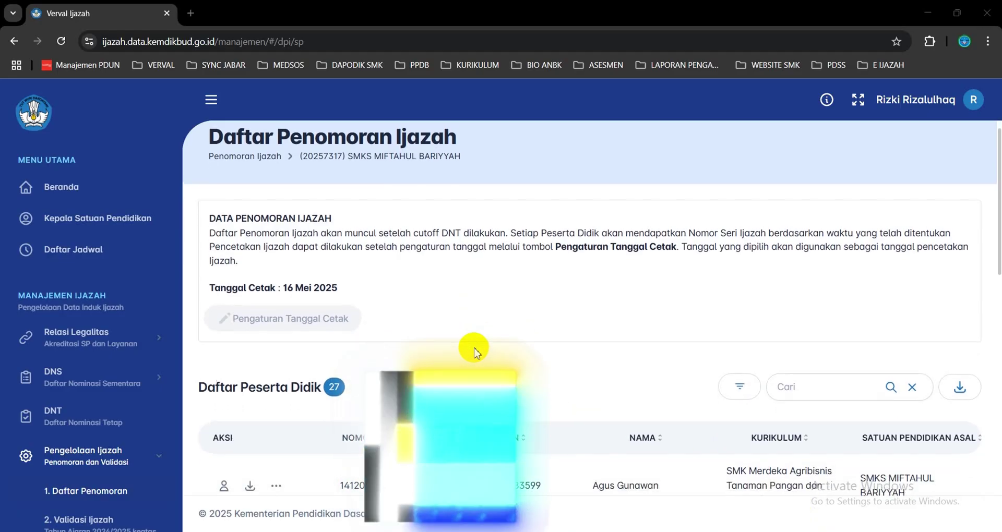
pyautogui.scroll(1, 381, 361)
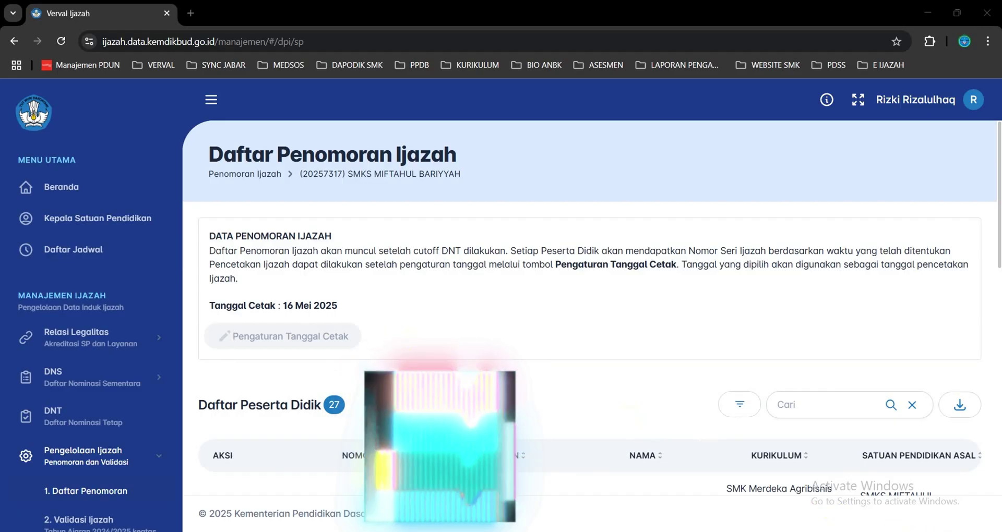
pyautogui.click(961, 531)
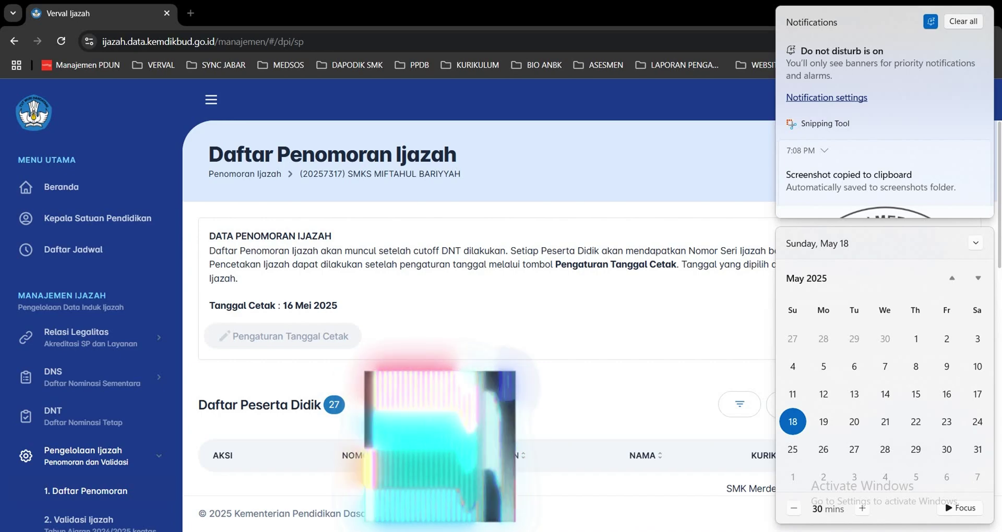
pyautogui.press('Escape')
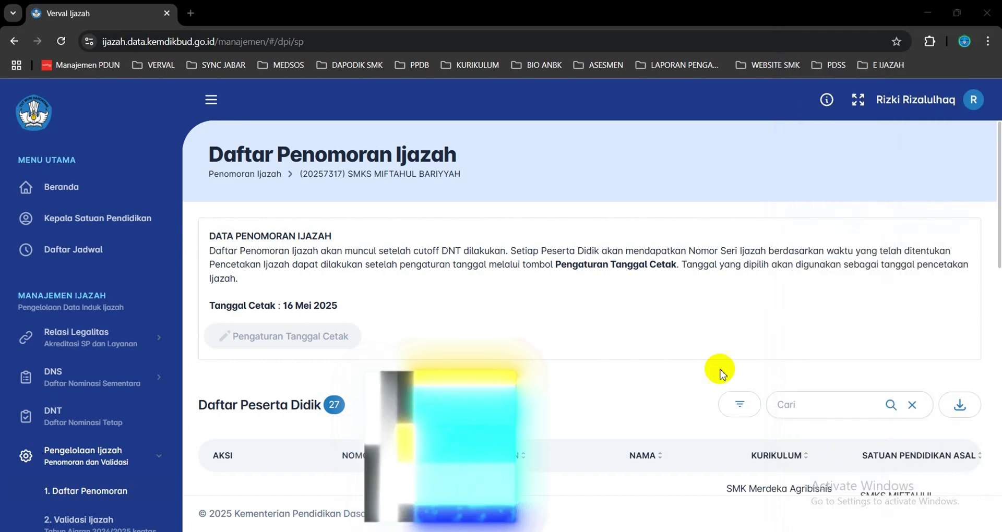
# - Open the bookmarked e'ijazah portal at ijazah.data.kemdikbud.go.id in a new tab and bring up its diploma search form
pyautogui.click(191, 13)
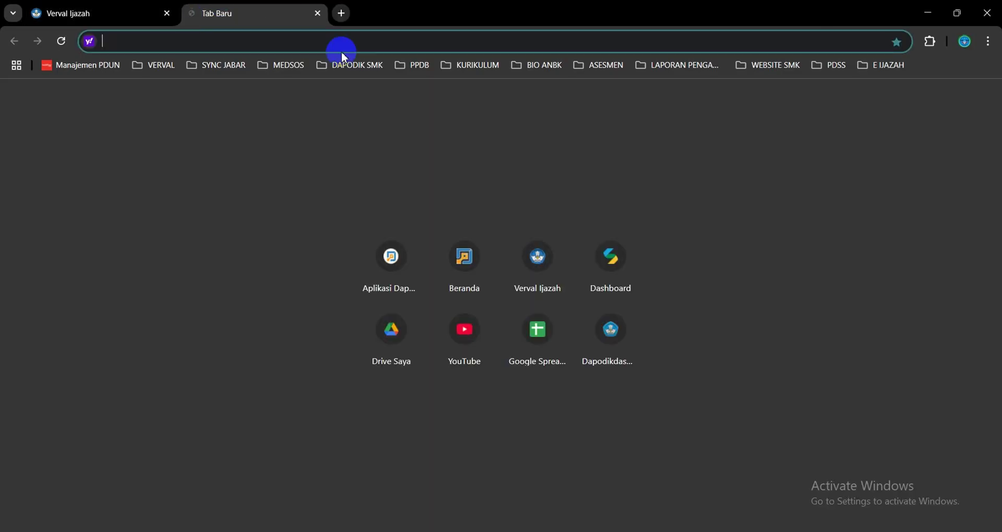
pyautogui.click(881, 65)
pyautogui.click(804, 109)
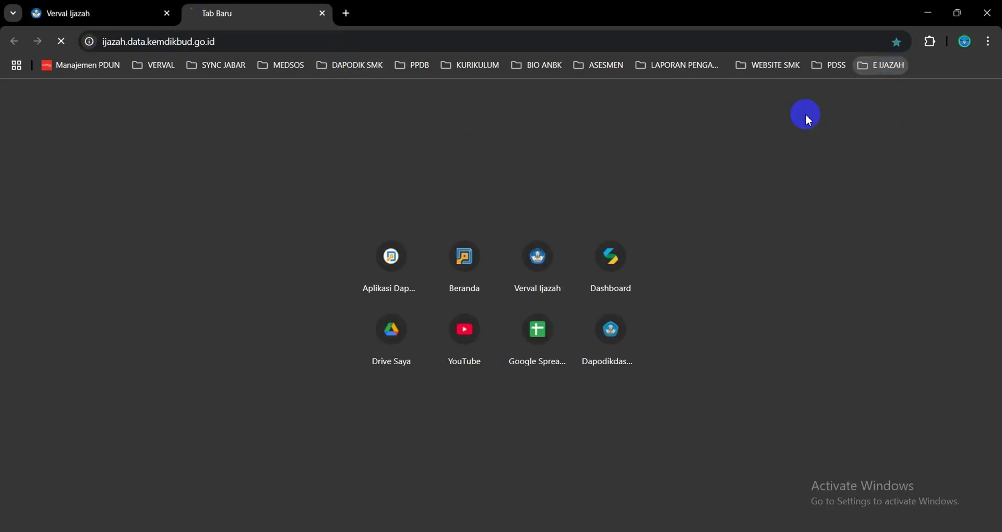
pyautogui.scroll(-1, 313, 410)
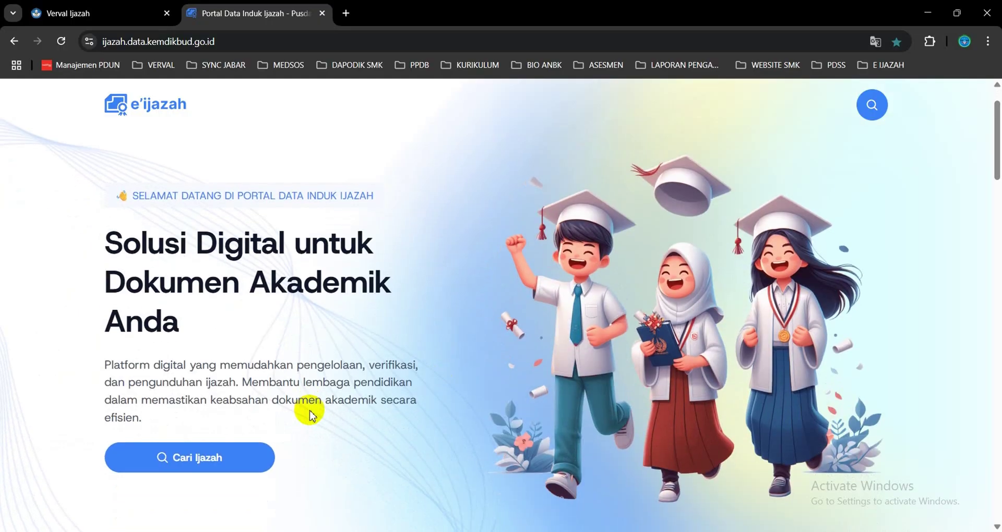
pyautogui.click(187, 458)
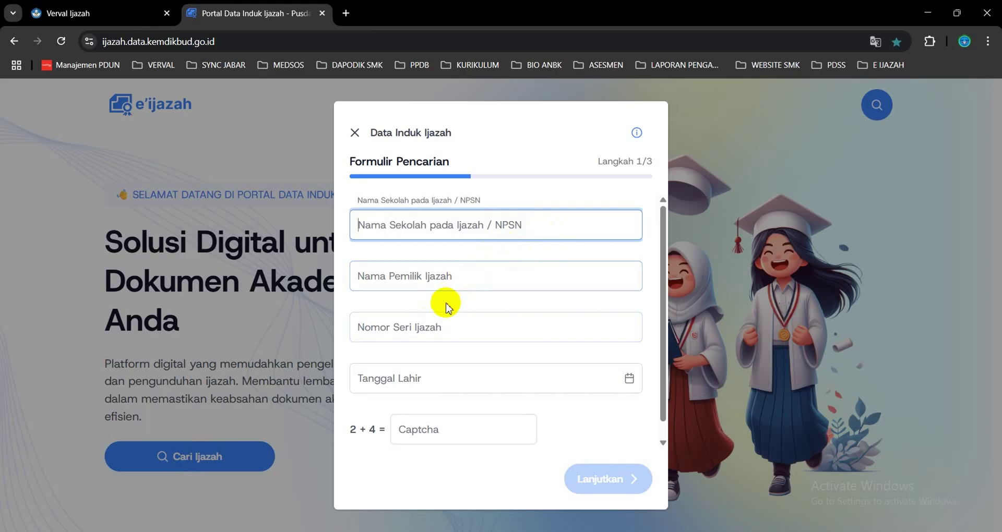
# - Compare the diploma search form's fields with the Verval Ijazah numbering page, and leave the form closed without filling it in
pyautogui.click(125, 14)
pyautogui.scroll(-1, 332, 261)
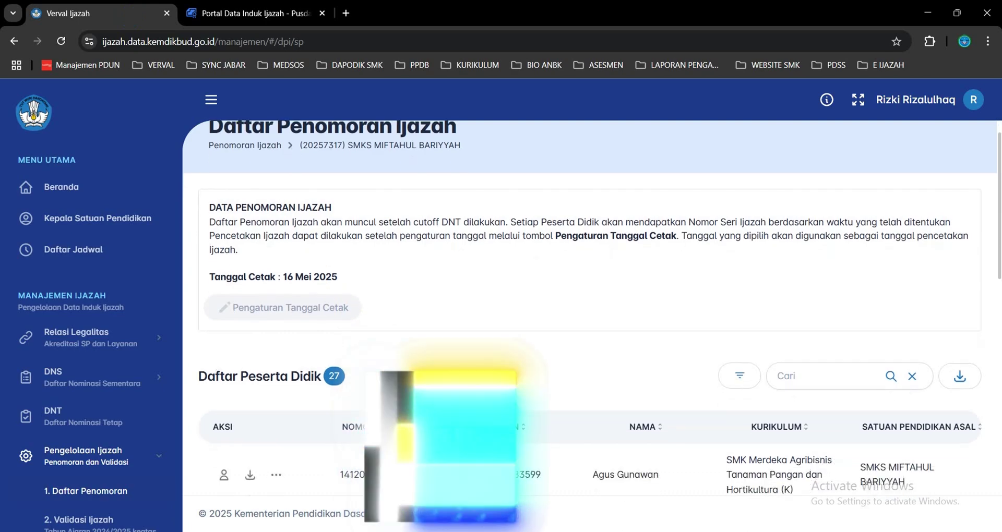
pyautogui.click(254, 16)
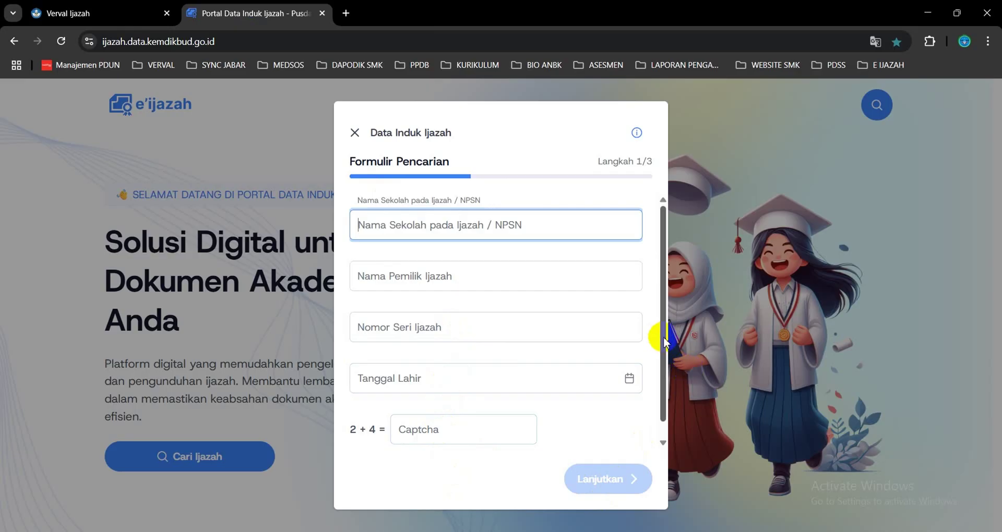
pyautogui.click(589, 273)
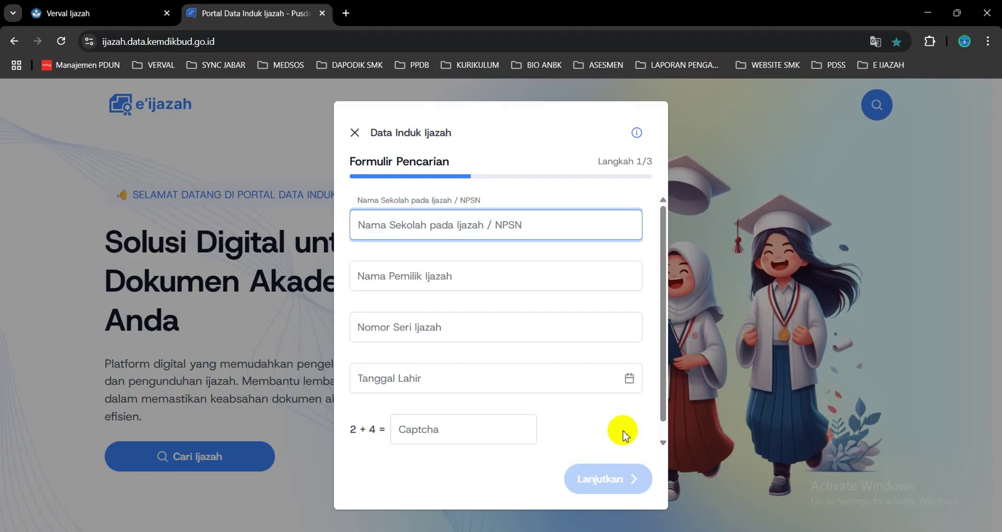
pyautogui.click(354, 133)
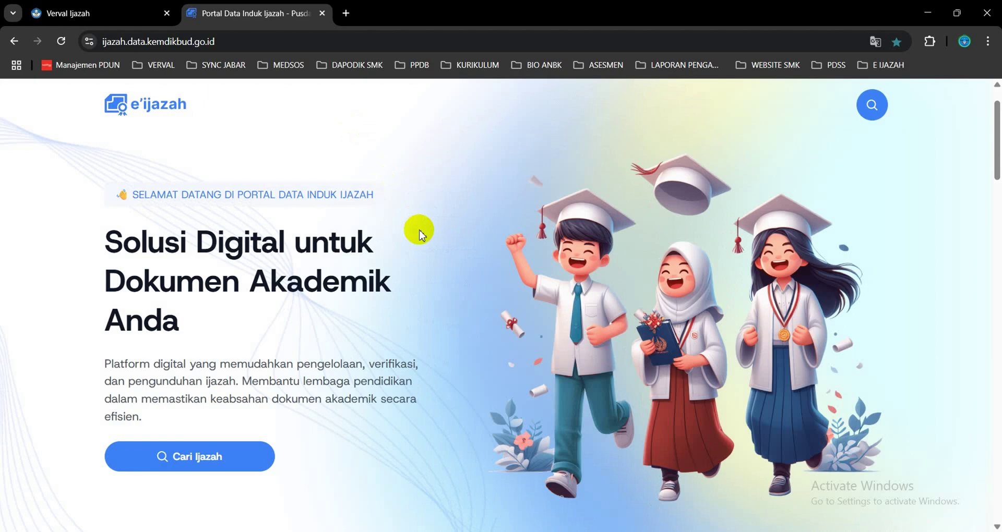
pyautogui.click(195, 458)
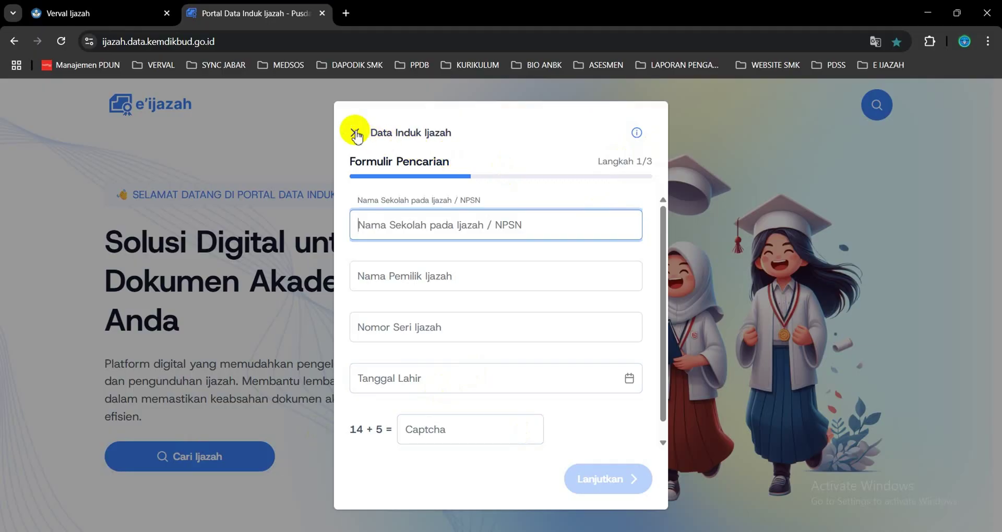
pyautogui.click(354, 133)
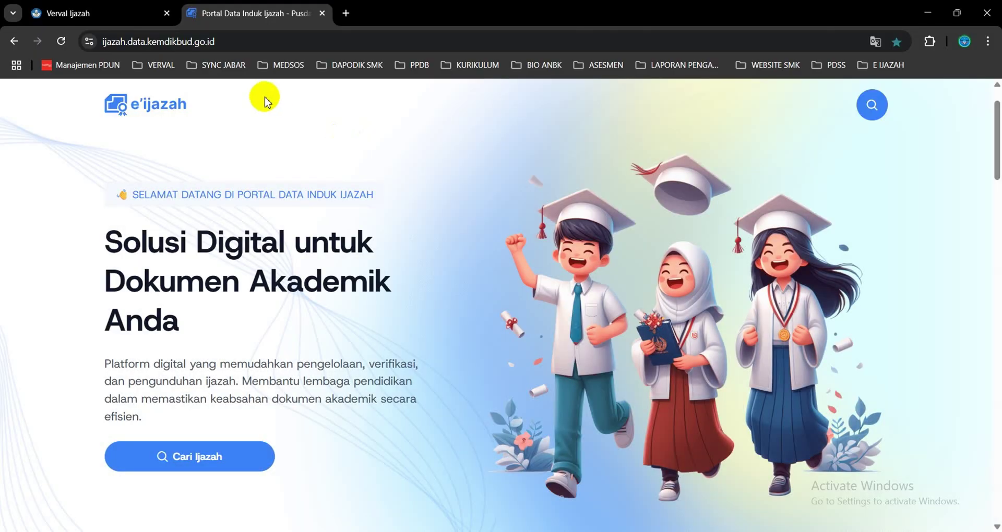
# - Open the diploma print format of the first student in the Verval Ijazah numbering list and review the document down to the signature
pyautogui.click(139, 15)
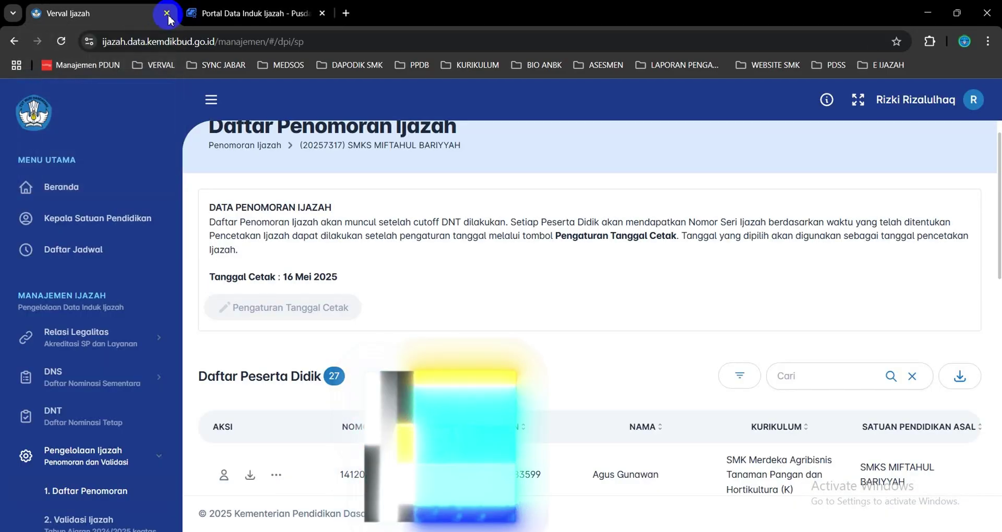
pyautogui.scroll(1, 383, 358)
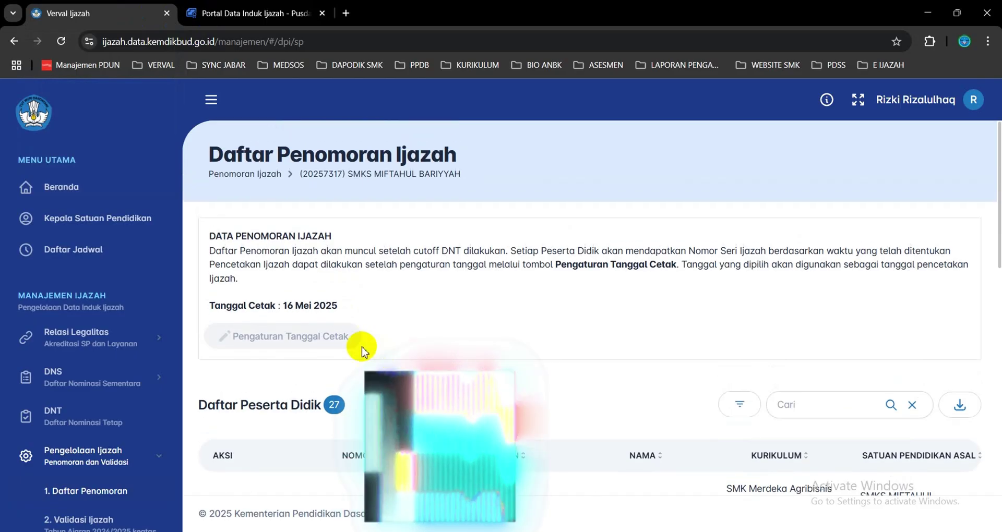
pyautogui.scroll(-1, 396, 357)
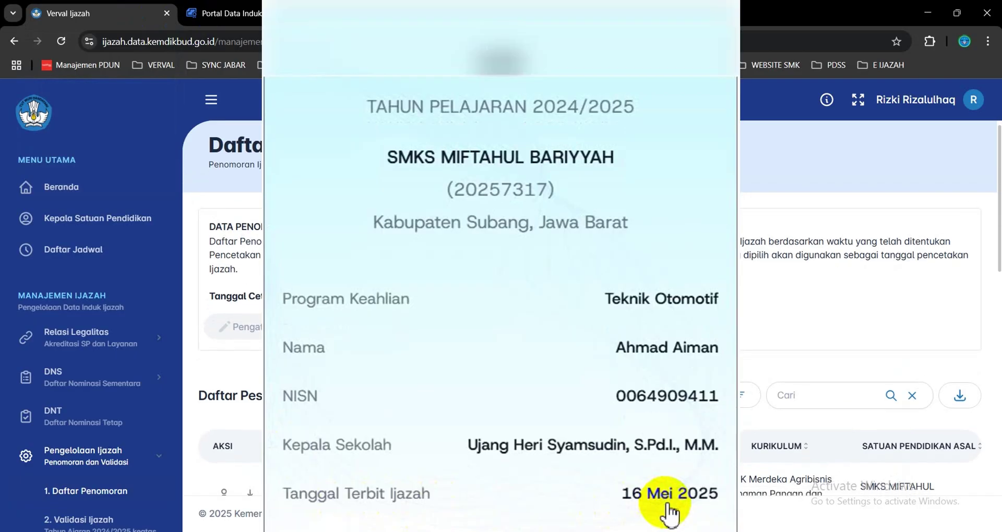
pyautogui.scroll(-2, 862, 313)
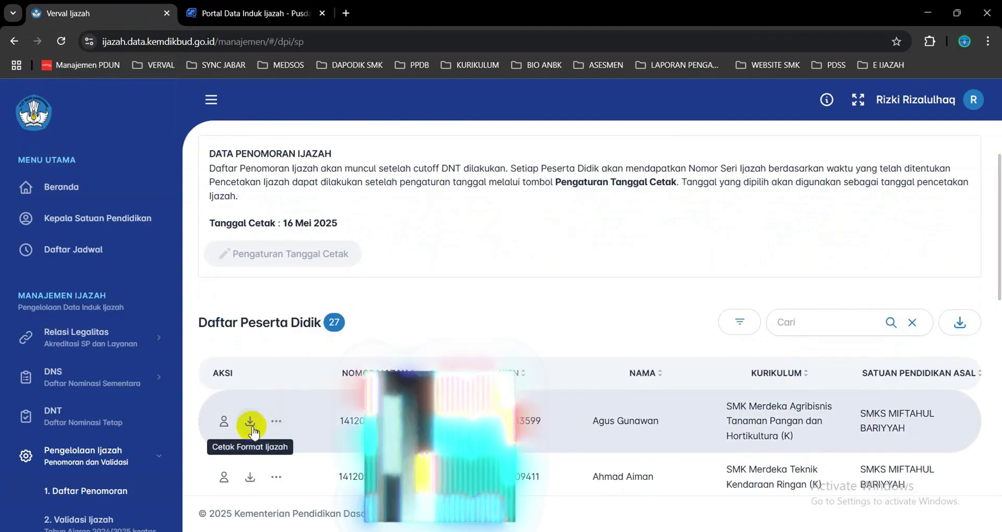
pyautogui.click(251, 425)
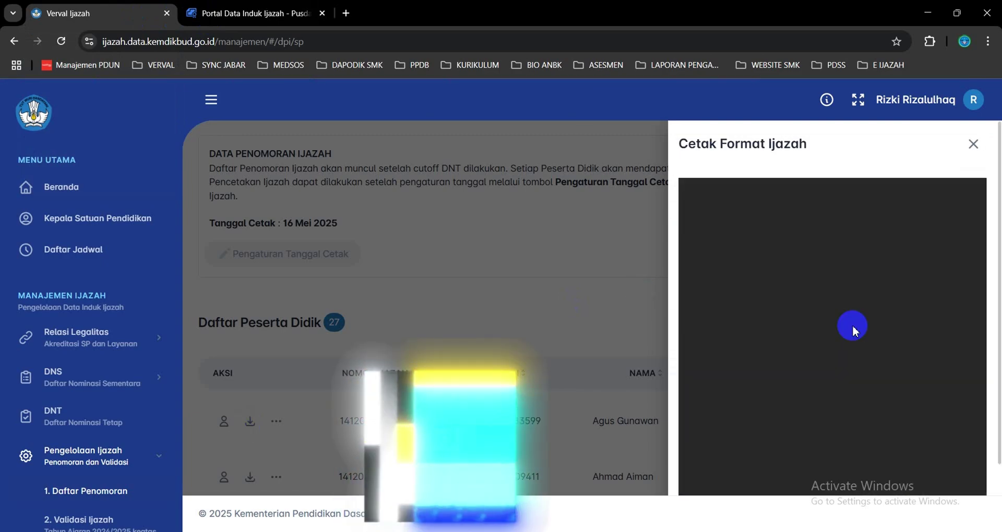
pyautogui.scroll(-3, 854, 331)
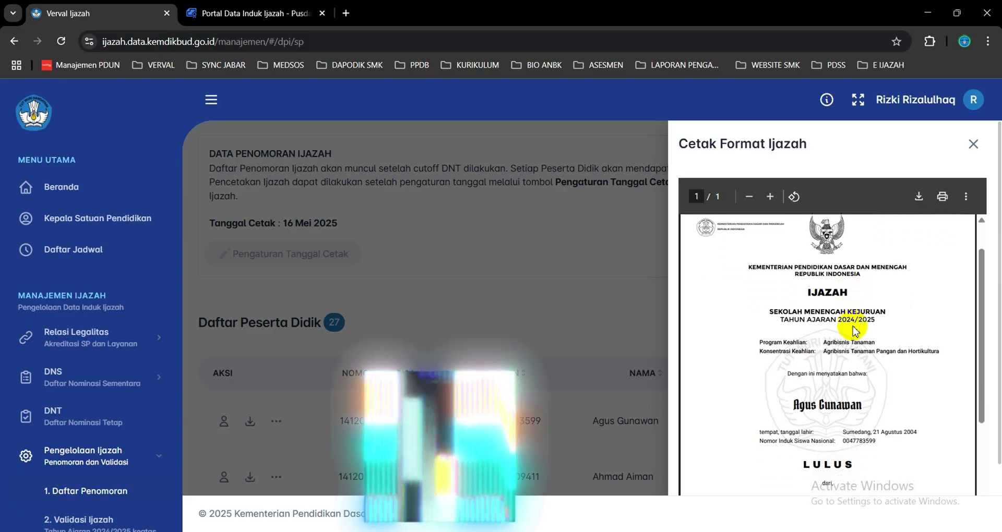
pyautogui.scroll(-3, 854, 331)
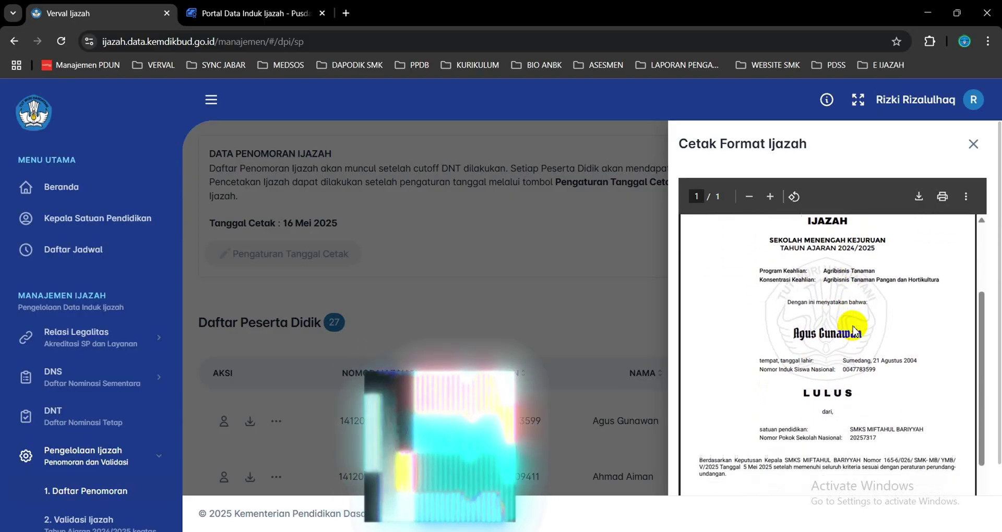
pyautogui.scroll(-2, 855, 332)
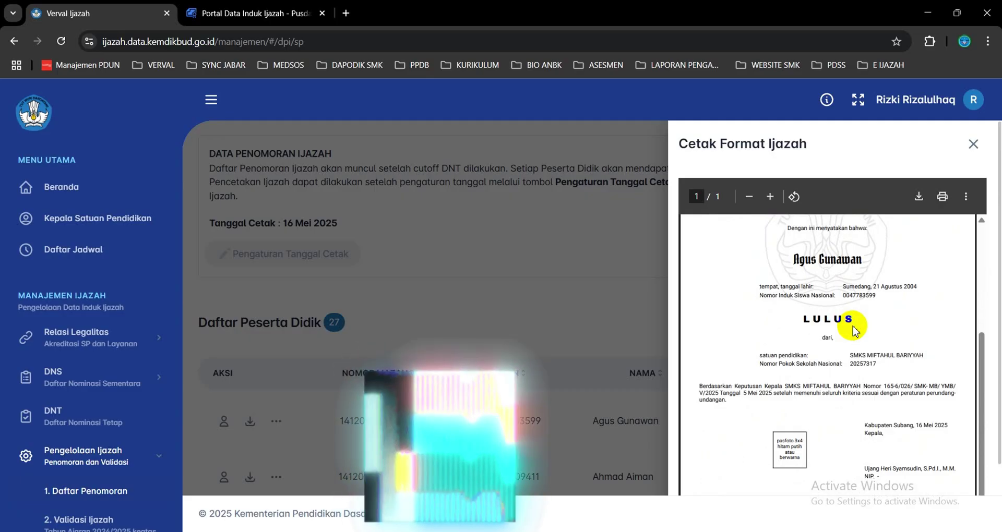
pyautogui.scroll(3, 853, 328)
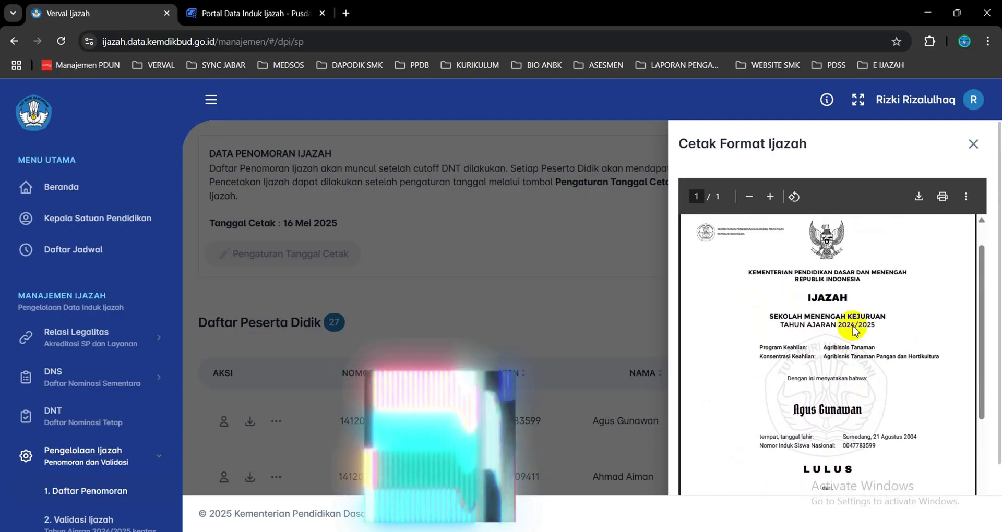
pyautogui.scroll(1, 854, 329)
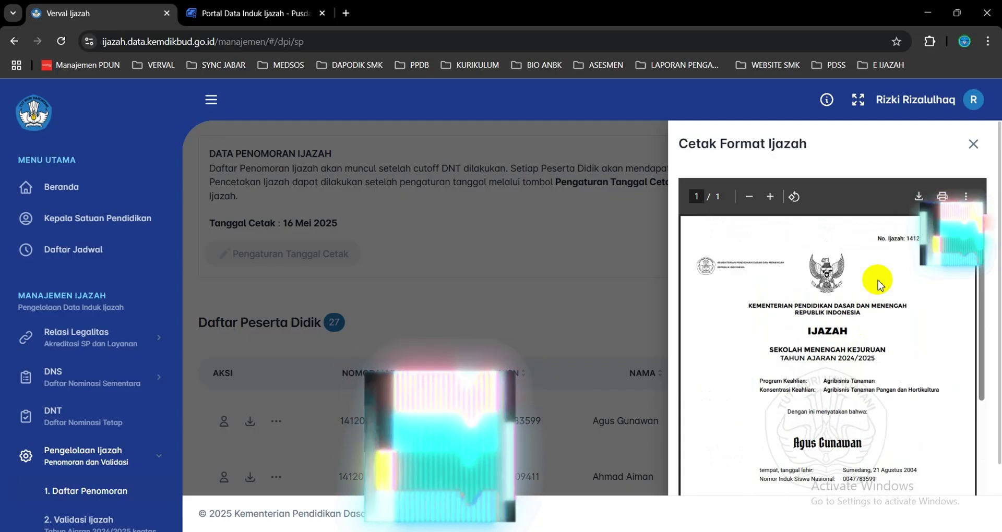
# - Start downloading the diploma PDF and choose the folder JOB SMK > IJAZAH > 2025 on drive D as the save location
pyautogui.click(918, 196)
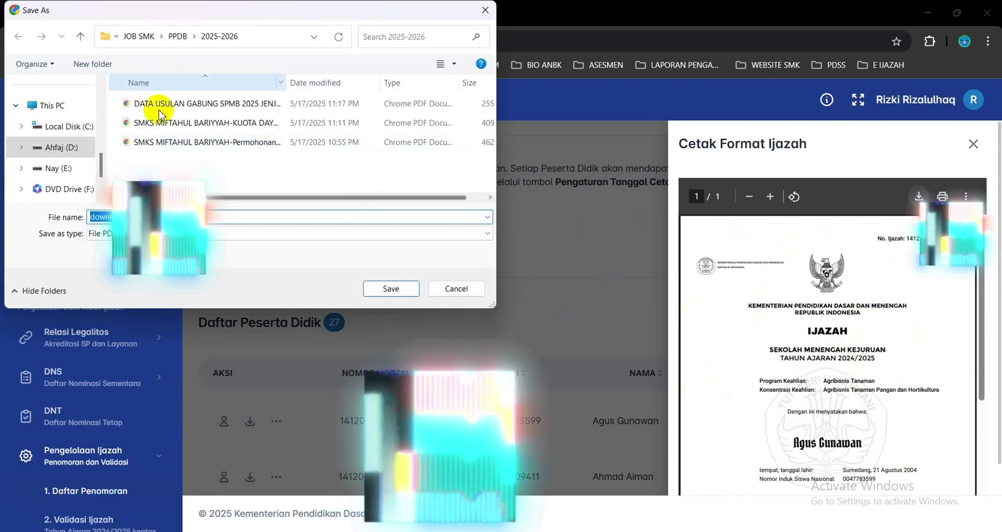
pyautogui.click(62, 147)
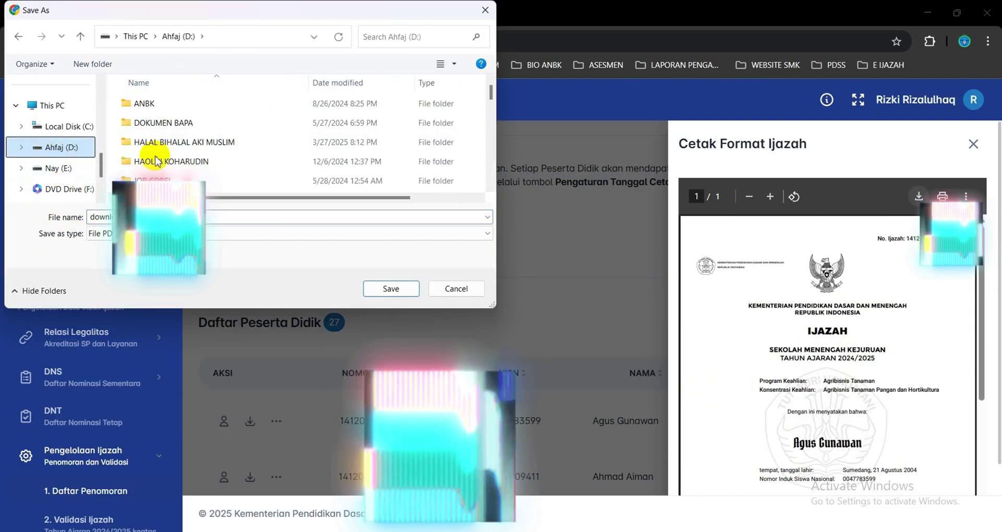
pyautogui.scroll(-3, 162, 162)
pyautogui.doubleClick(157, 146)
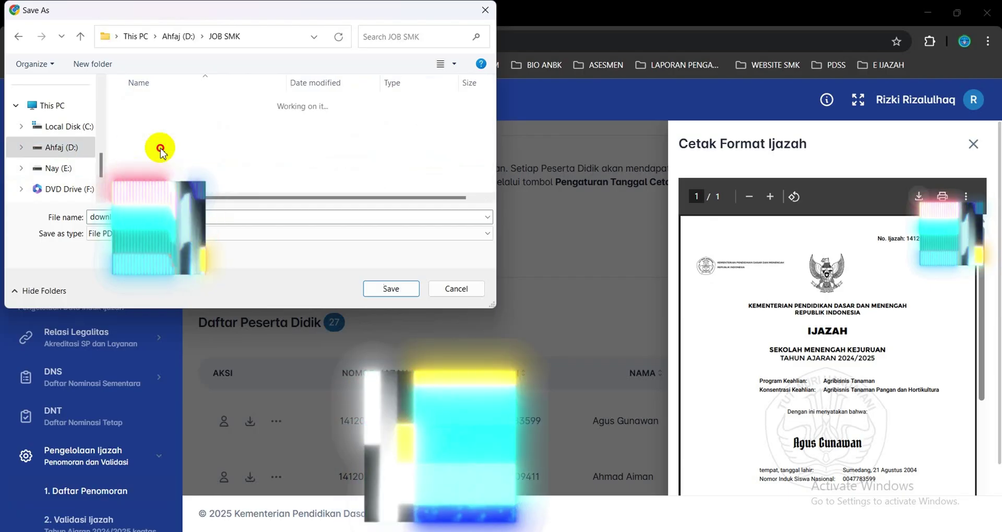
pyautogui.scroll(-2, 183, 167)
pyautogui.scroll(-3, 183, 171)
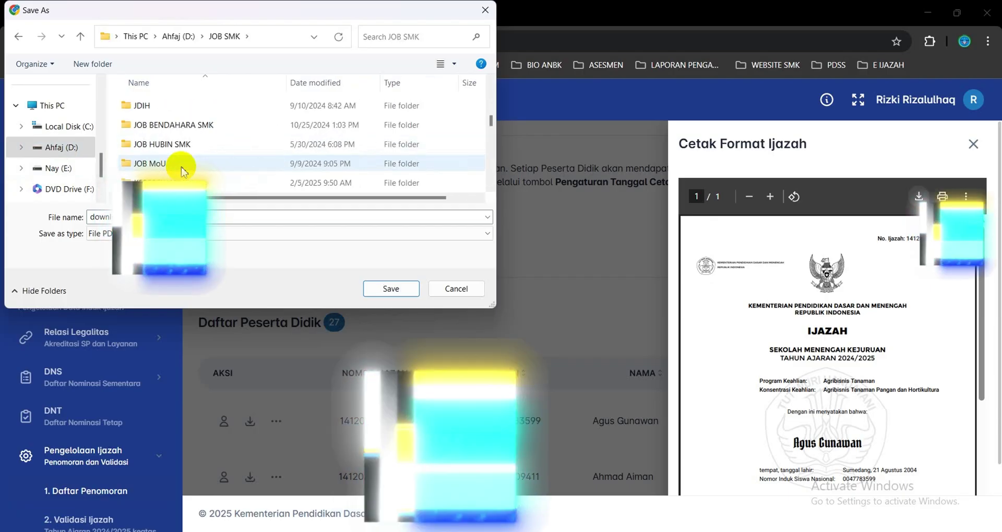
pyautogui.scroll(-5, 182, 171)
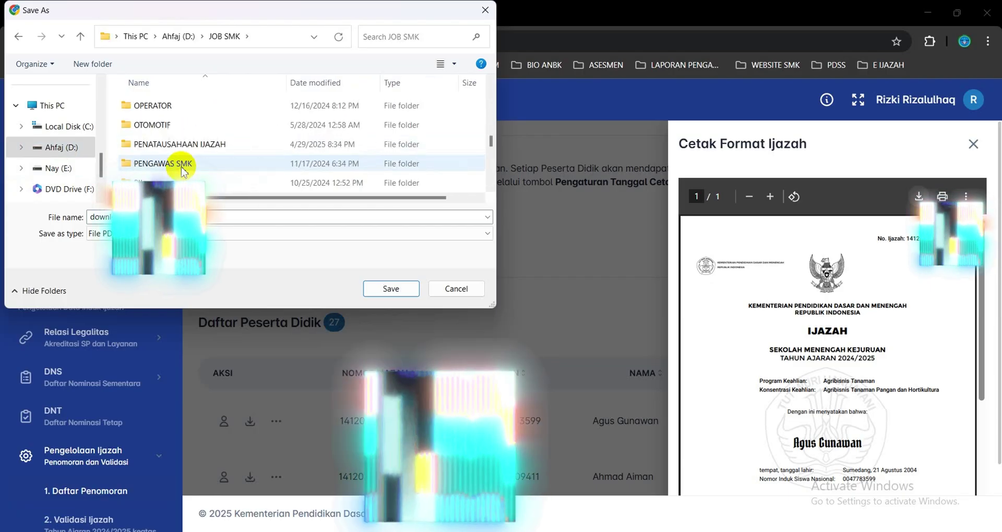
pyautogui.scroll(3, 183, 171)
pyautogui.scroll(3, 183, 172)
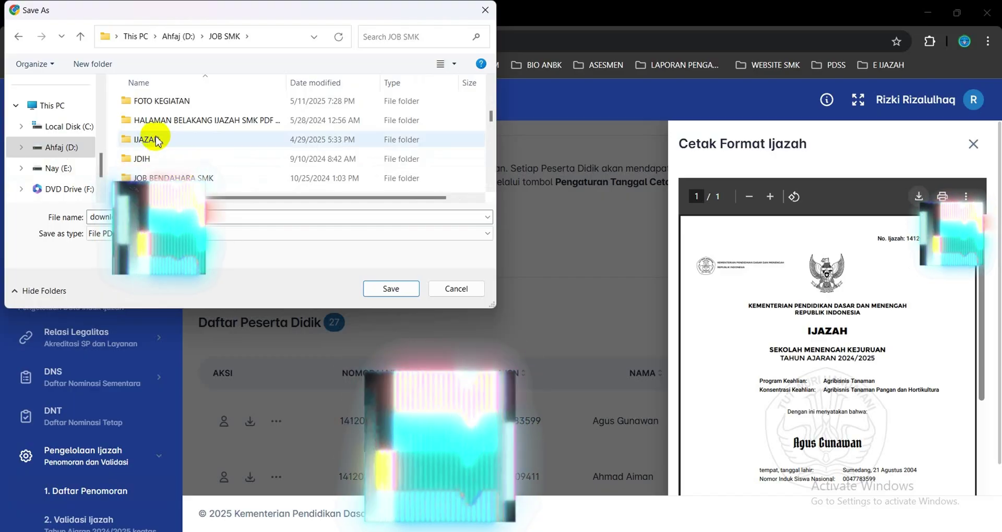
pyautogui.click(157, 140)
pyautogui.doubleClick(156, 140)
pyautogui.doubleClick(154, 102)
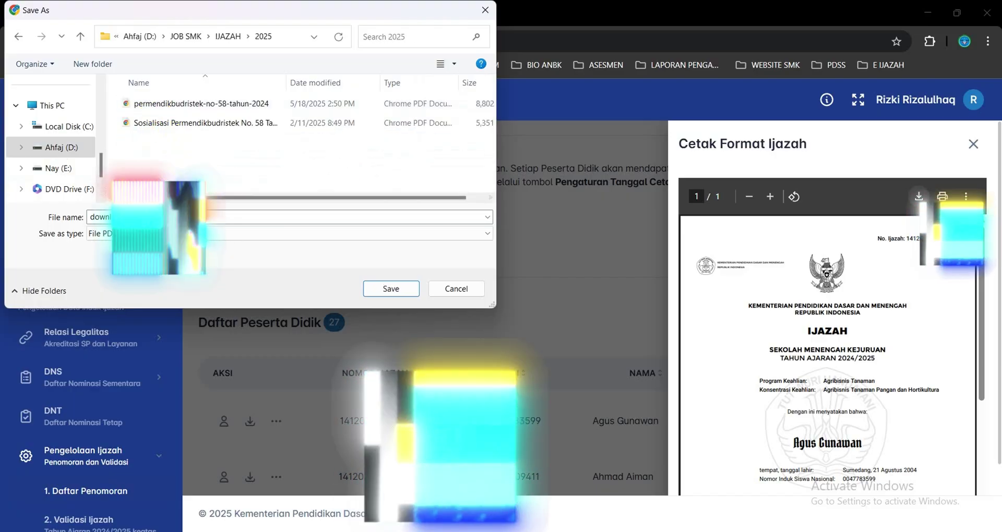
# - Name the PDF with the diploma number followed by the student's full name in capitals, and save it
pyautogui.click(175, 218)
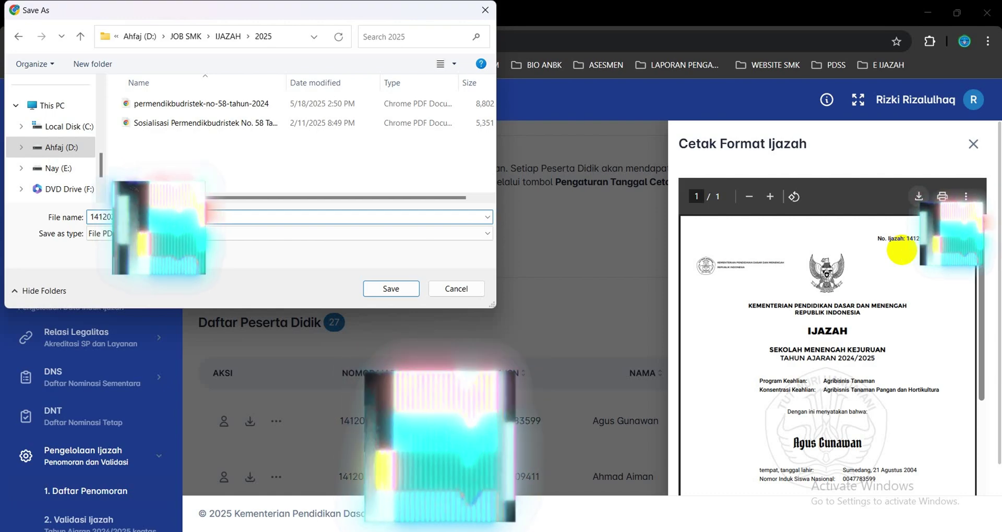
pyautogui.write('AN')
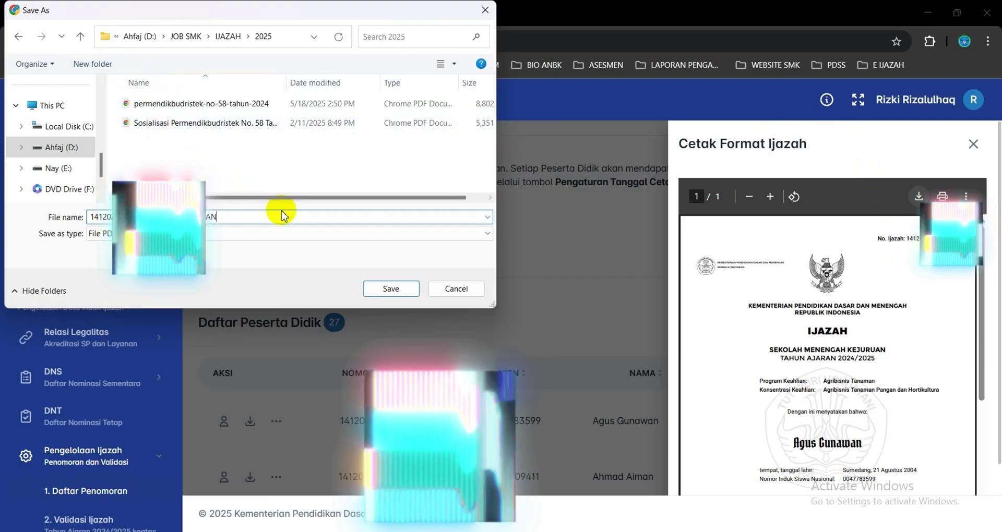
pyautogui.click(377, 292)
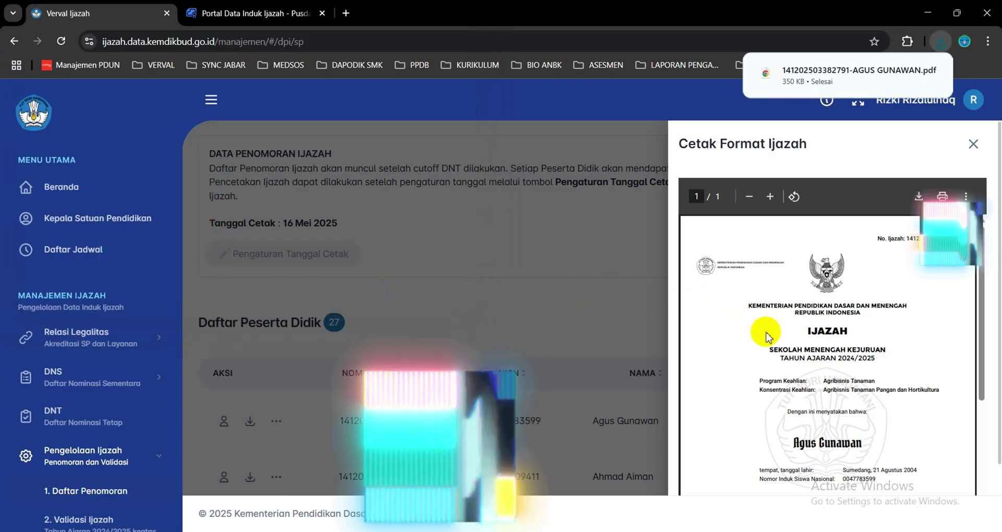
pyautogui.scroll(-1, 767, 336)
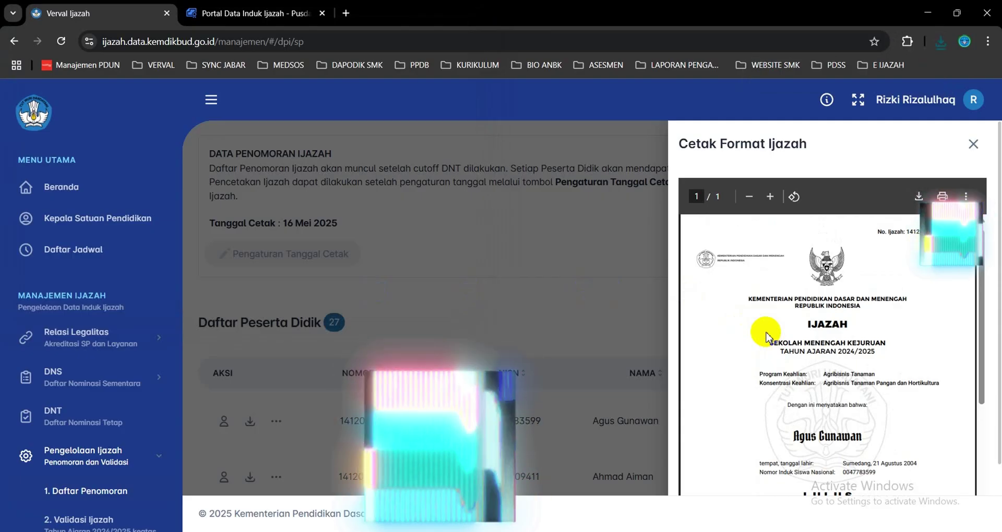
pyautogui.scroll(1, 767, 333)
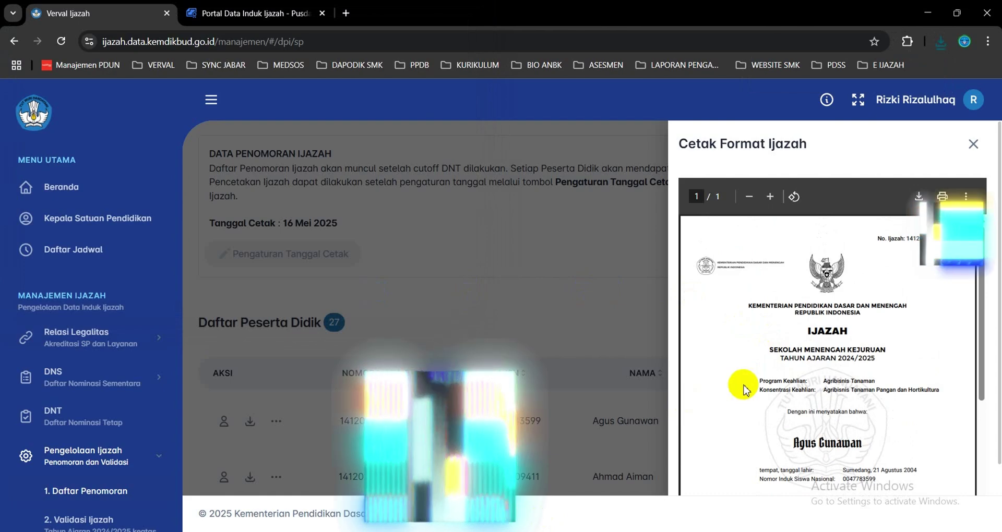